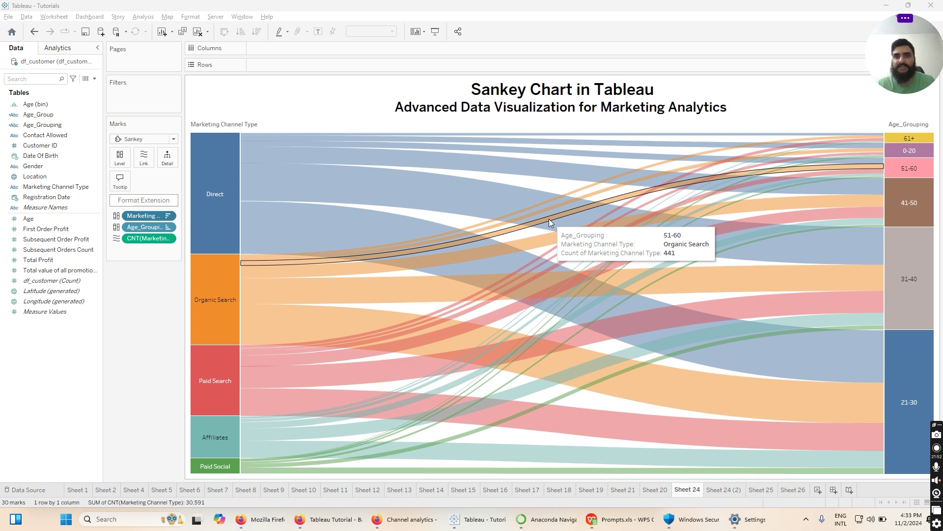
Examine the columns of the df_customer table in the workbook's data source
{"action": "left_click", "coordinate": [34, 490]}
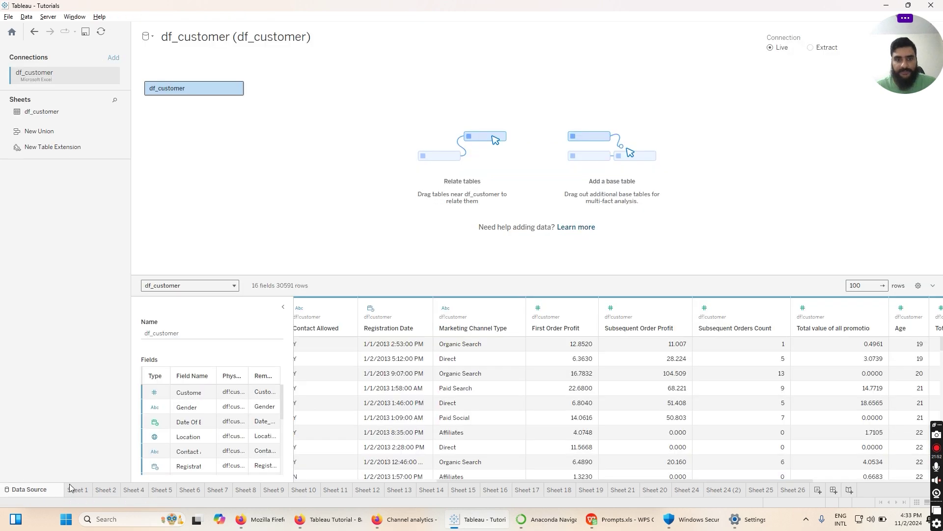
{"action": "left_click_drag", "start_coordinate": [634, 480], "coordinate": [434, 482]}
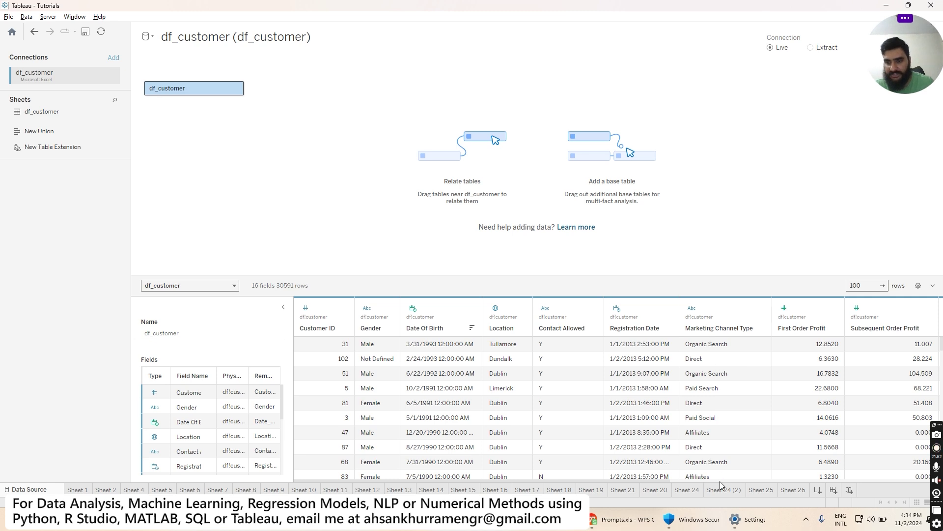
{"action": "left_click", "coordinate": [667, 477]}
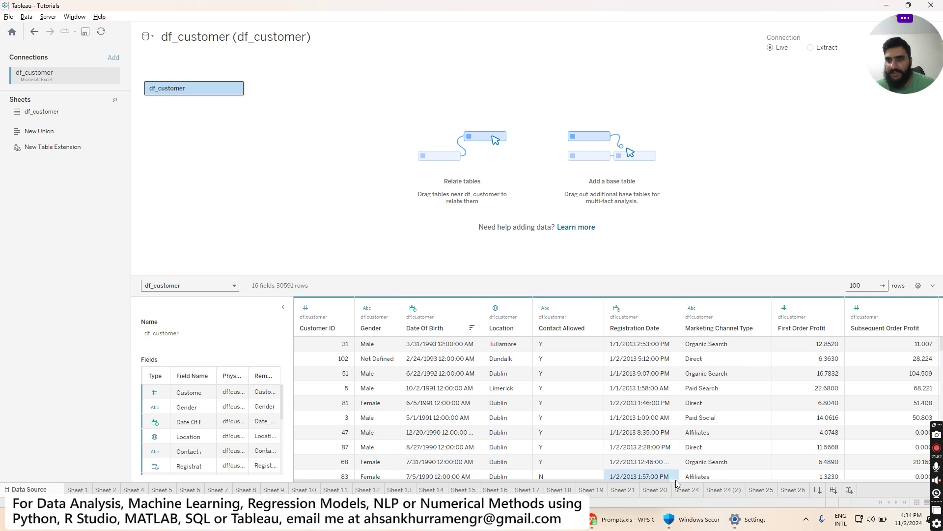
{"action": "left_click_drag", "start_coordinate": [644, 481], "coordinate": [848, 482]}
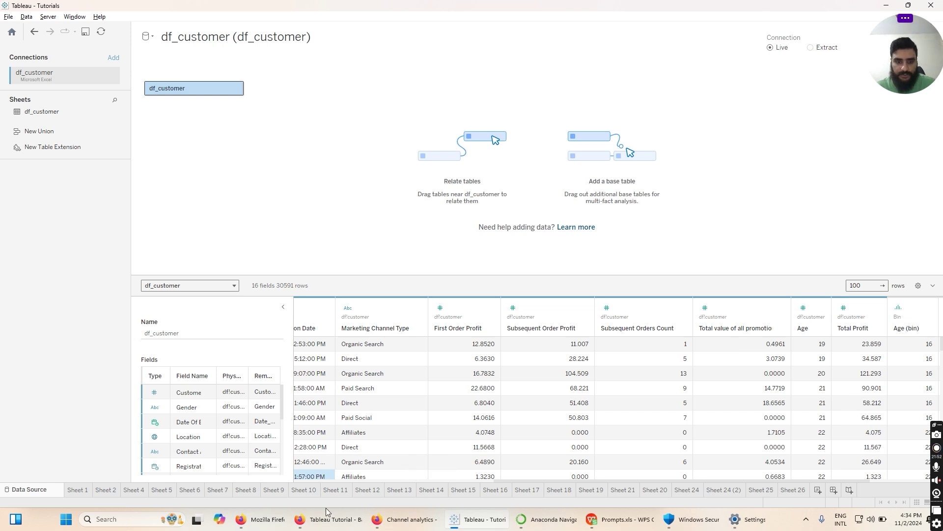
Switch to the Data Visualization for Marketing Analytics notebook in Firefox and review its age-group code and the resulting data preview
{"action": "left_click", "coordinate": [288, 521]}
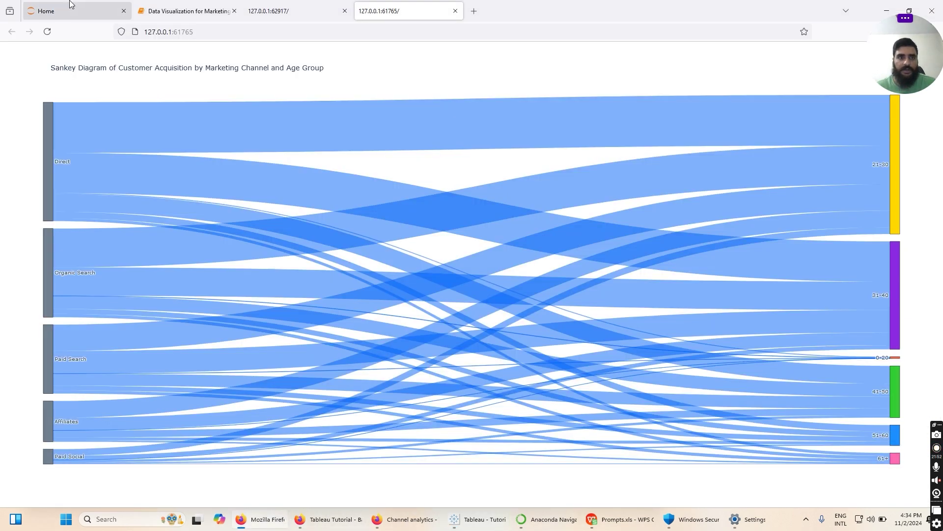
{"action": "left_click", "coordinate": [145, 5]}
{"action": "scroll", "coordinate": [352, 256], "scroll_direction": "down", "scroll_amount": 2}
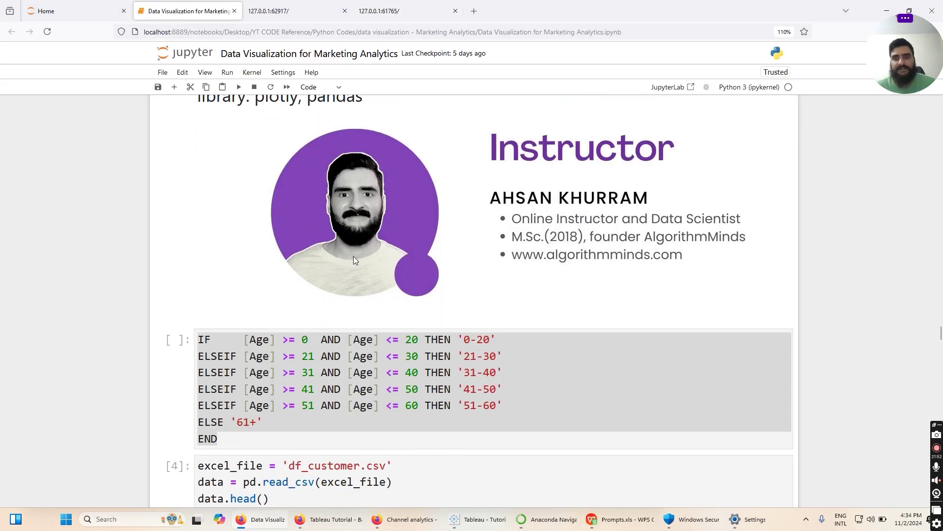
{"action": "scroll", "coordinate": [353, 255], "scroll_direction": "up", "scroll_amount": 2}
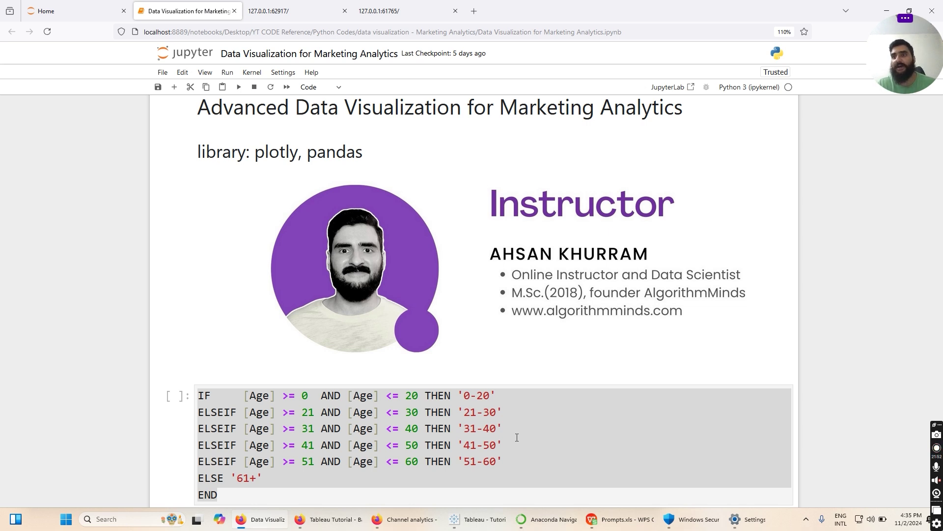
{"action": "scroll", "coordinate": [517, 438], "scroll_direction": "down", "scroll_amount": 2}
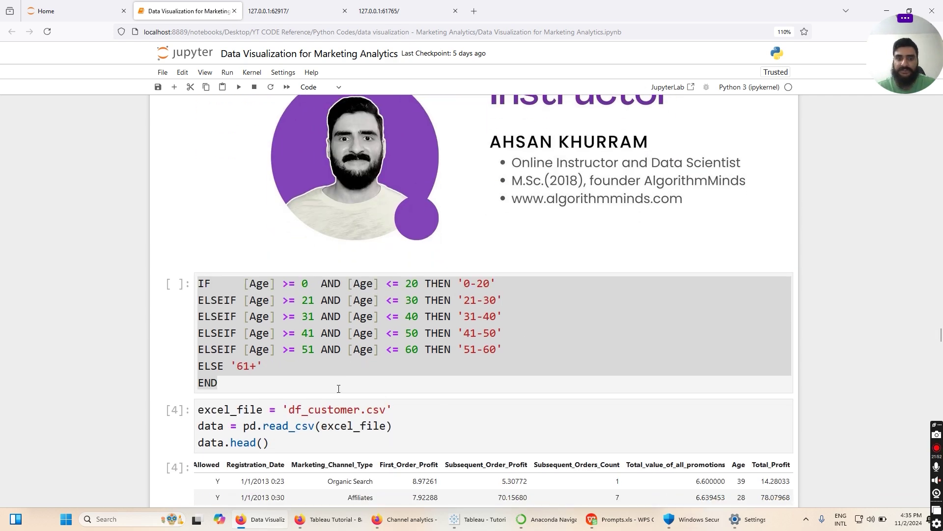
{"action": "scroll", "coordinate": [338, 388], "scroll_direction": "down", "scroll_amount": 5}
{"action": "scroll", "coordinate": [338, 388], "scroll_direction": "down", "scroll_amount": 4}
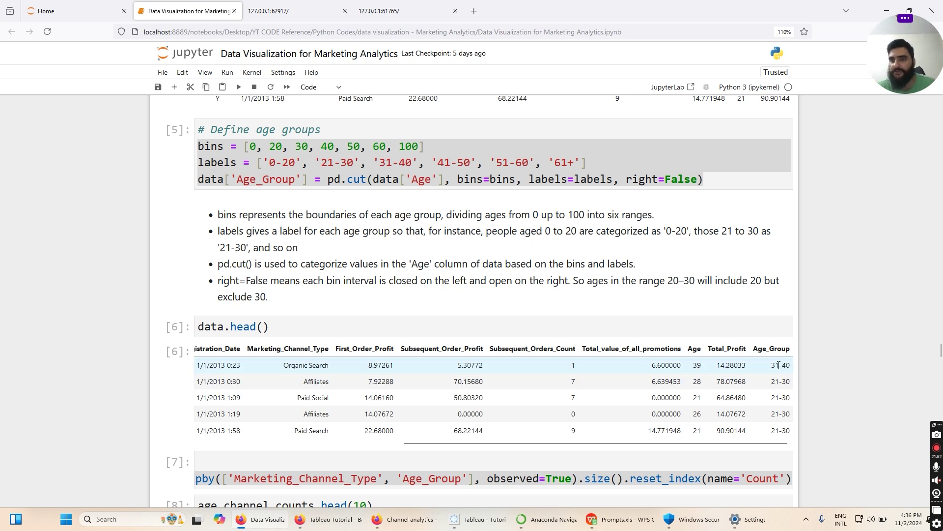
{"action": "scroll", "coordinate": [785, 370], "scroll_direction": "down", "scroll_amount": 1}
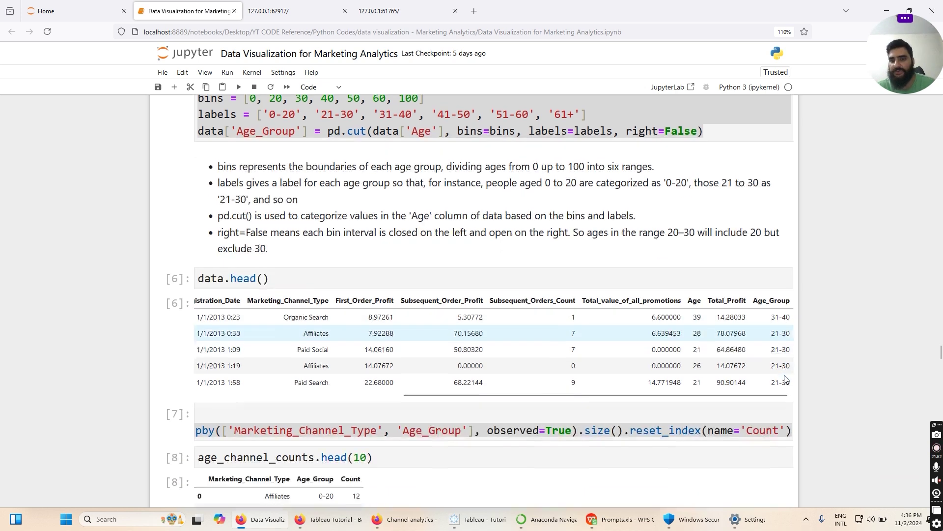
{"action": "scroll", "coordinate": [712, 432], "scroll_direction": "up", "scroll_amount": 2}
{"action": "scroll", "coordinate": [620, 499], "scroll_direction": "down", "scroll_amount": 1}
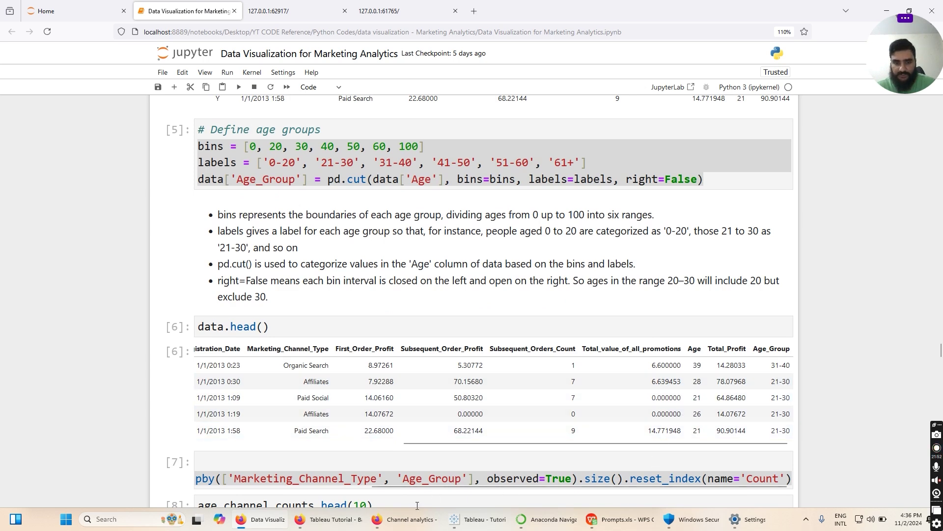
Switch back to Tableau and delete the Sheet 24 worksheet containing the finished Sankey chart
{"action": "left_click", "coordinate": [485, 521]}
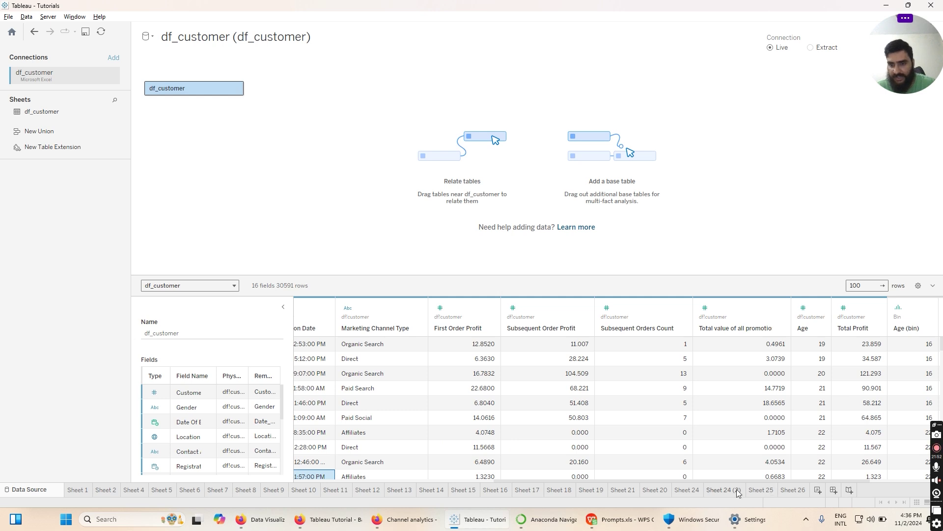
{"action": "left_click", "coordinate": [757, 489]}
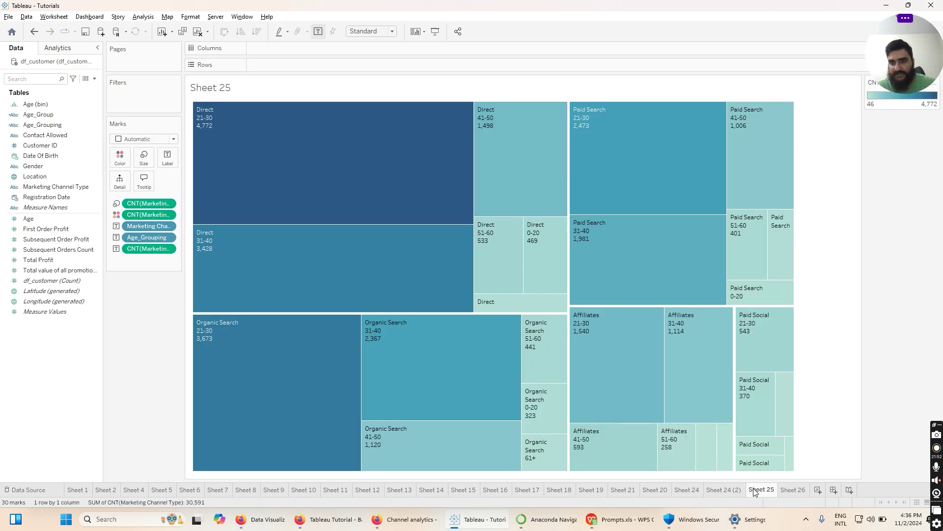
{"action": "left_click", "coordinate": [735, 489]}
{"action": "left_click", "coordinate": [684, 490]}
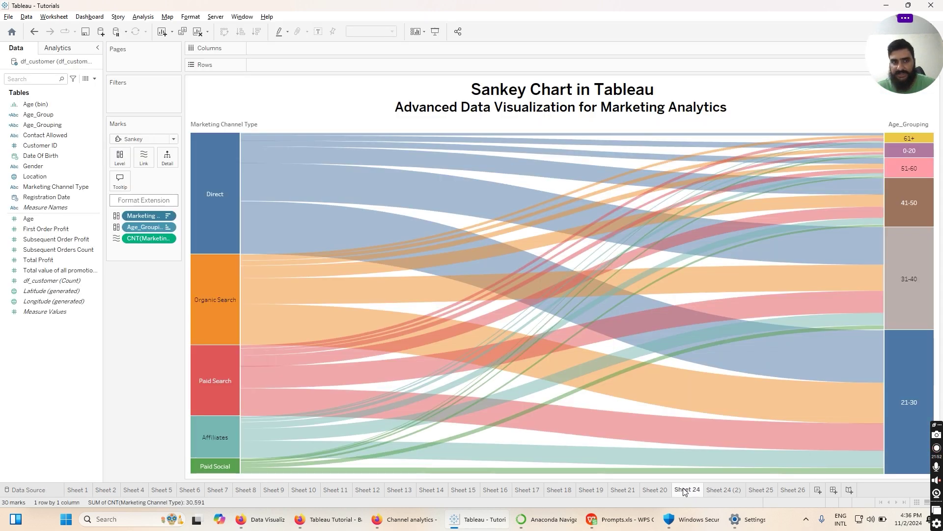
{"action": "right_click", "coordinate": [684, 489]}
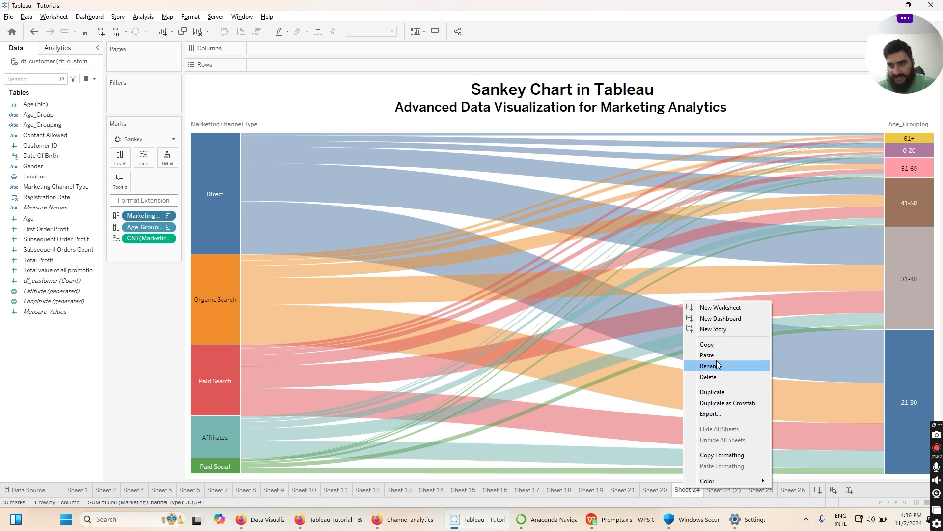
{"action": "left_click", "coordinate": [715, 377]}
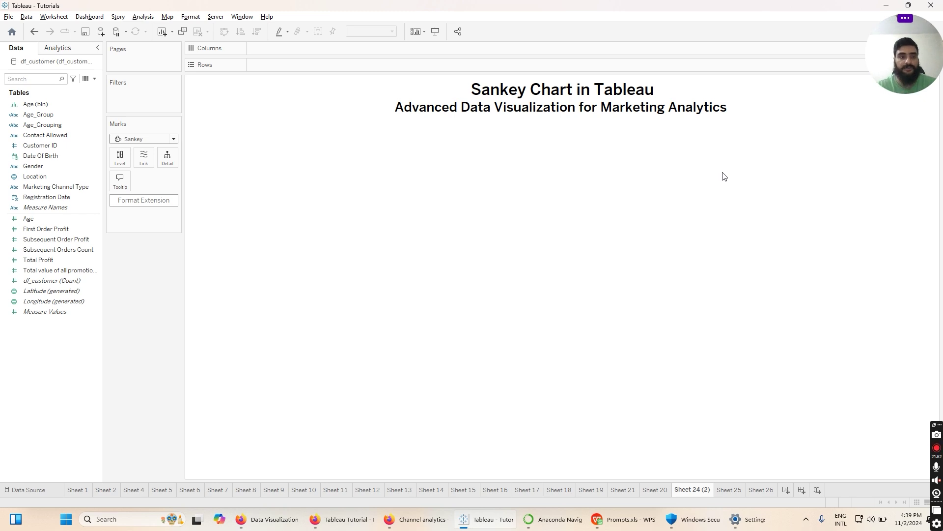
Start a new calculated field in the df_customer data and name it Age_Groups_Range
{"action": "right_click", "coordinate": [55, 344]}
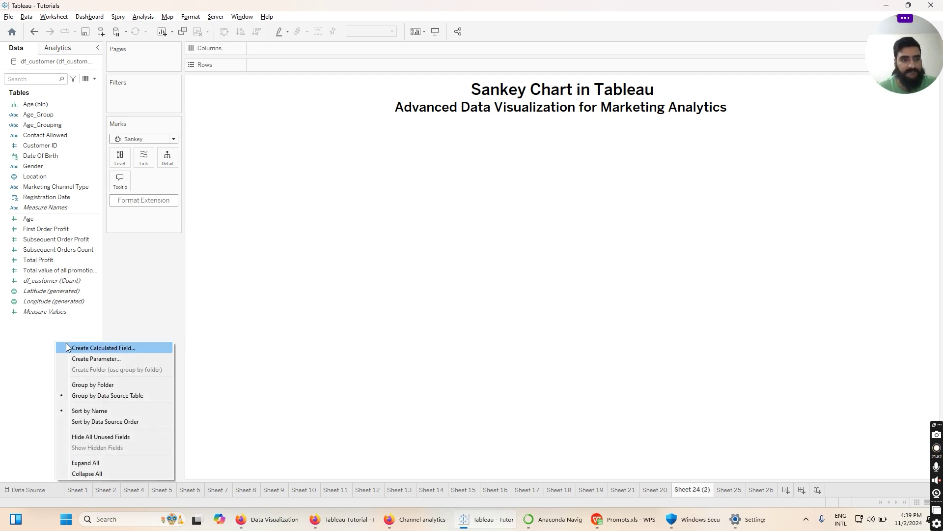
{"action": "left_click", "coordinate": [134, 347]}
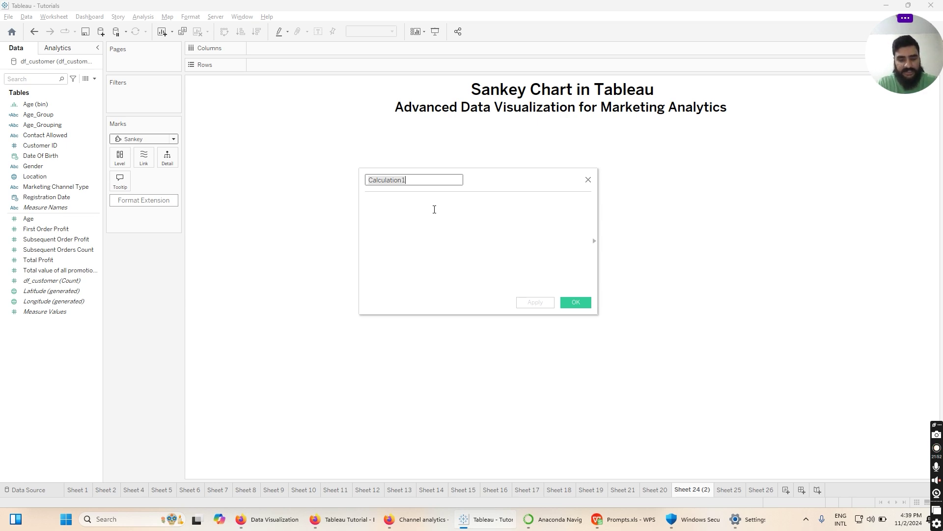
{"action": "type", "text": "Age"}
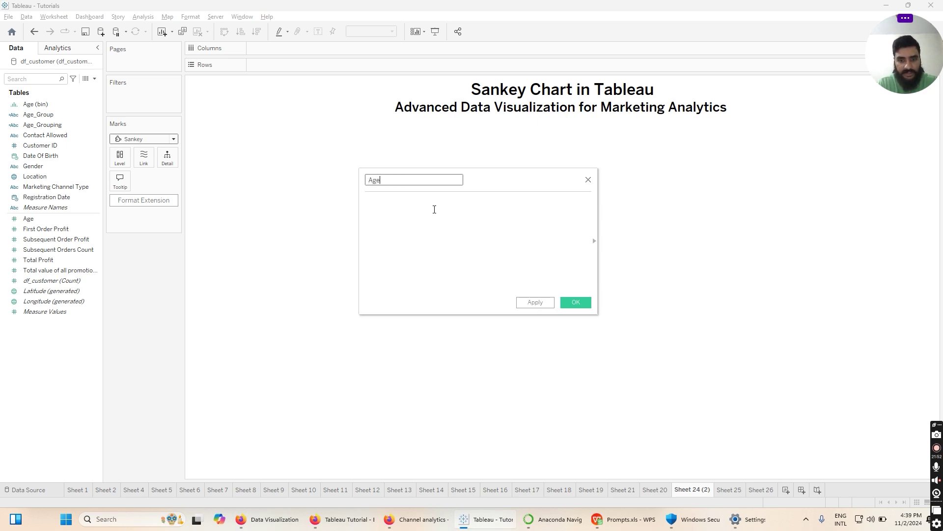
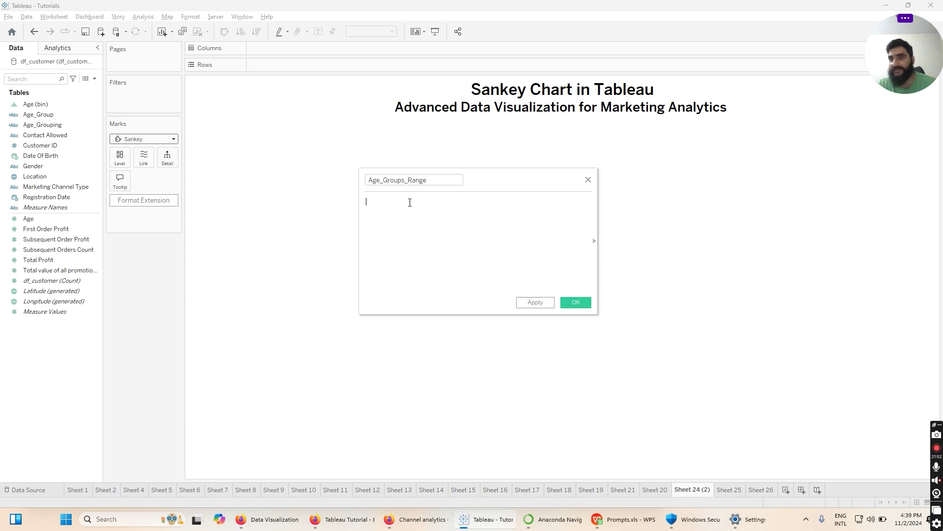
Switch to the Jupyter notebook in Firefox and copy the whole IF/ELSEIF formula that sorts Age into ranges from '0-20' to '61+'
{"action": "mouse_move", "coordinate": [240, 519]}
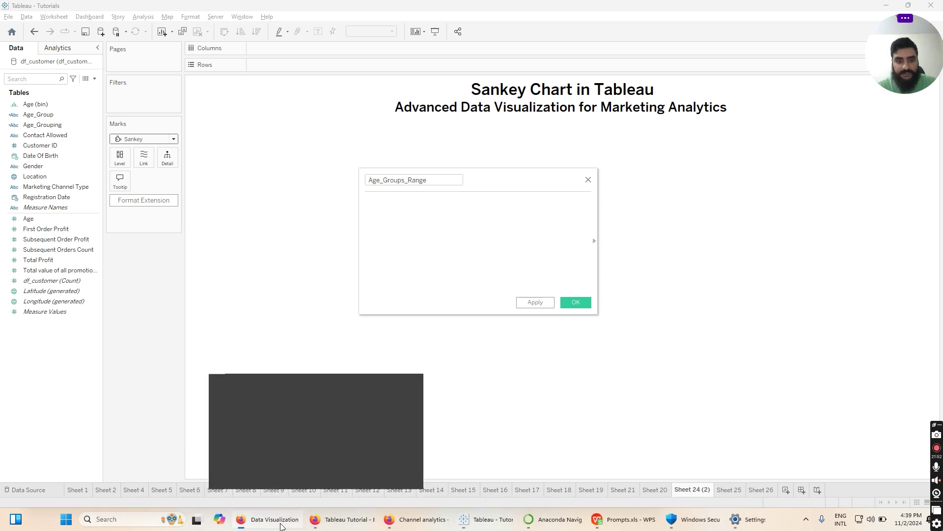
{"action": "left_click", "coordinate": [320, 384]}
{"action": "left_click", "coordinate": [266, 322]}
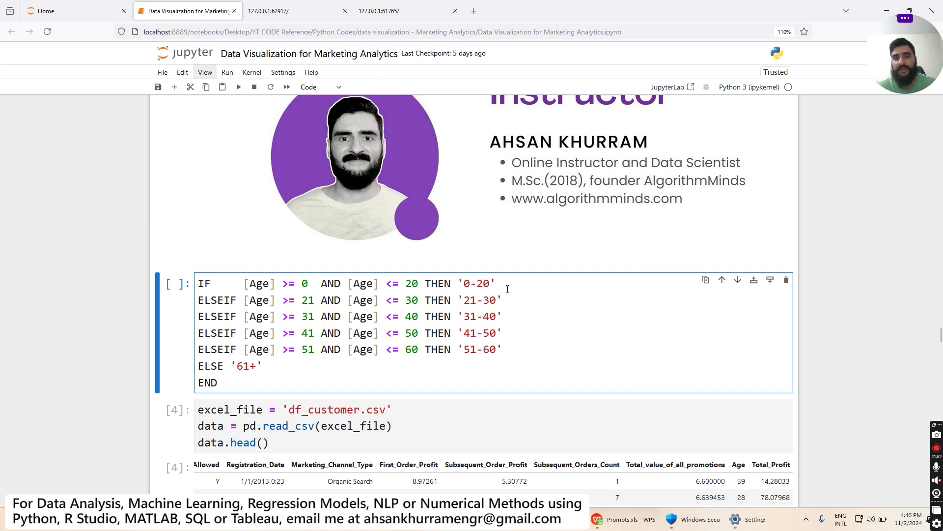
{"action": "left_click_drag", "start_coordinate": [500, 285], "coordinate": [463, 284]}
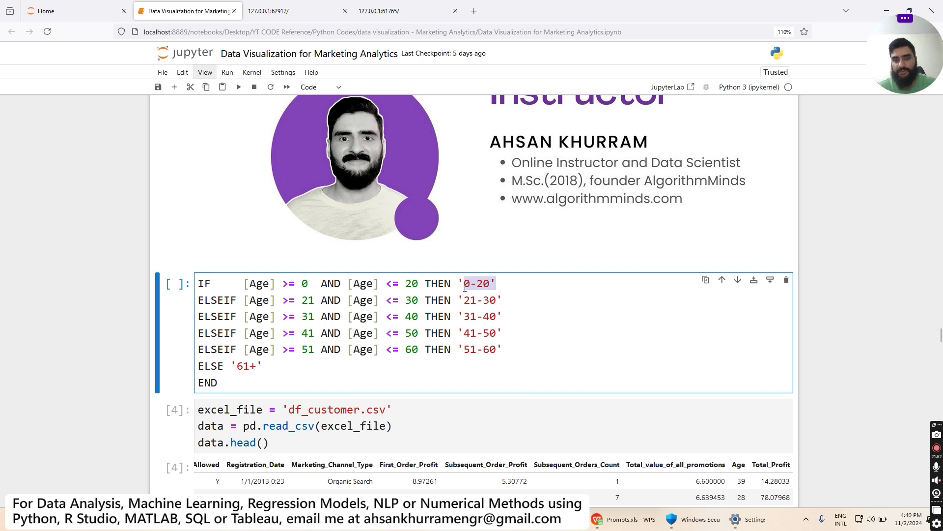
{"action": "left_click", "coordinate": [445, 372]}
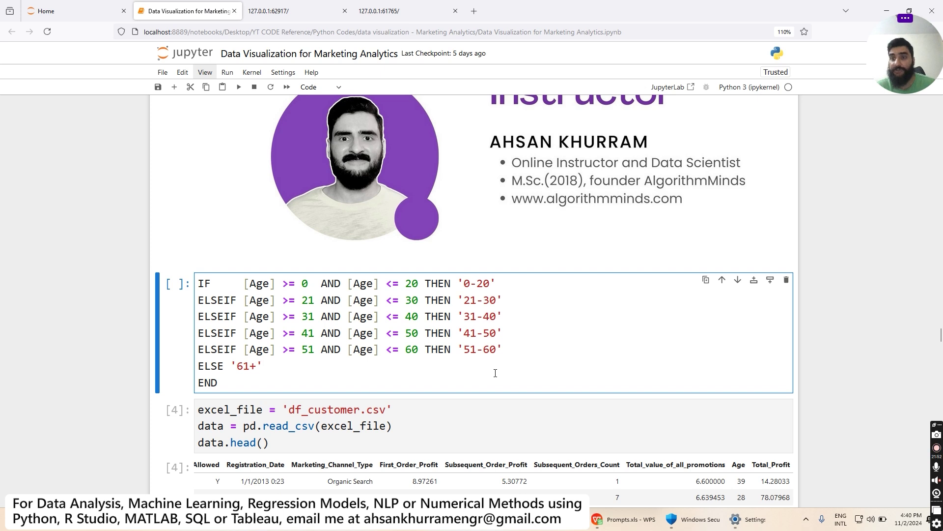
{"action": "mouse_move", "coordinate": [509, 348]}
{"action": "left_mouse_down"}
{"action": "mouse_move", "coordinate": [458, 349]}
{"action": "mouse_move", "coordinate": [505, 349]}
{"action": "left_mouse_up"}
{"action": "left_click", "coordinate": [365, 385]}
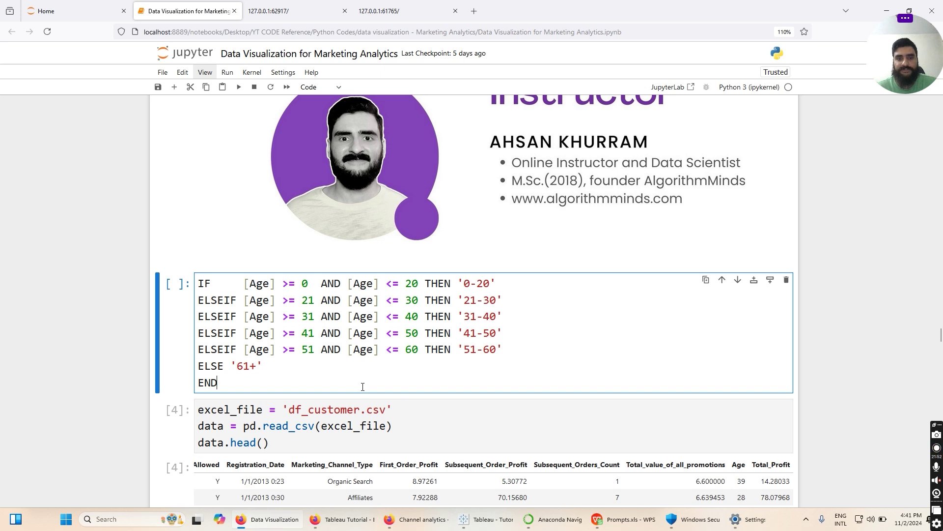
{"action": "left_click_drag", "start_coordinate": [364, 387], "coordinate": [197, 279]}
{"action": "key", "text": "ctrl+c"}
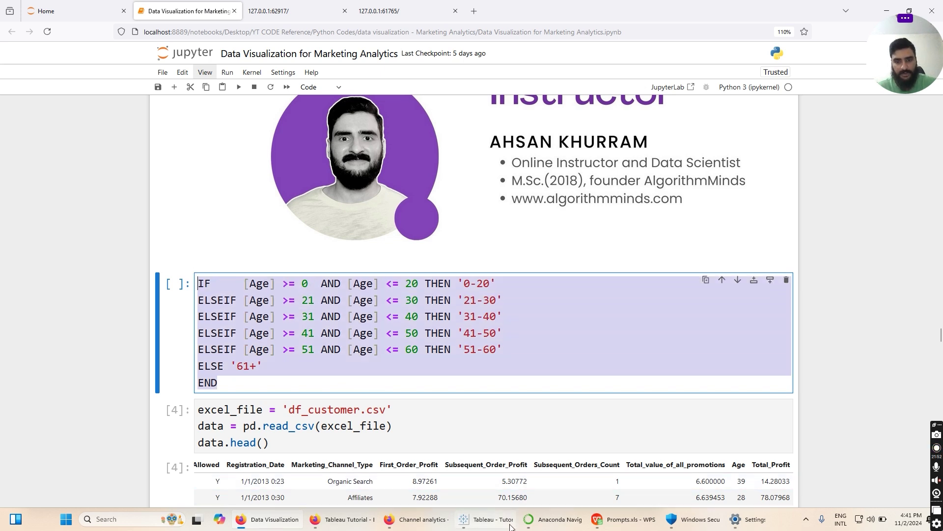
Return to Tableau, paste the copied age-range formula into the Age_Groups_Range calculation and save the field
{"action": "left_click", "coordinate": [464, 519]}
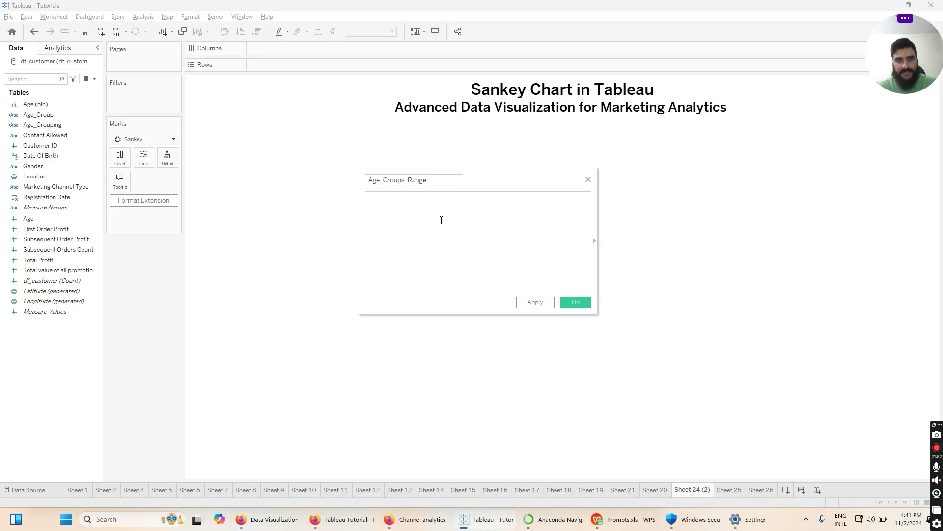
{"action": "key", "text": "ctrl+v"}
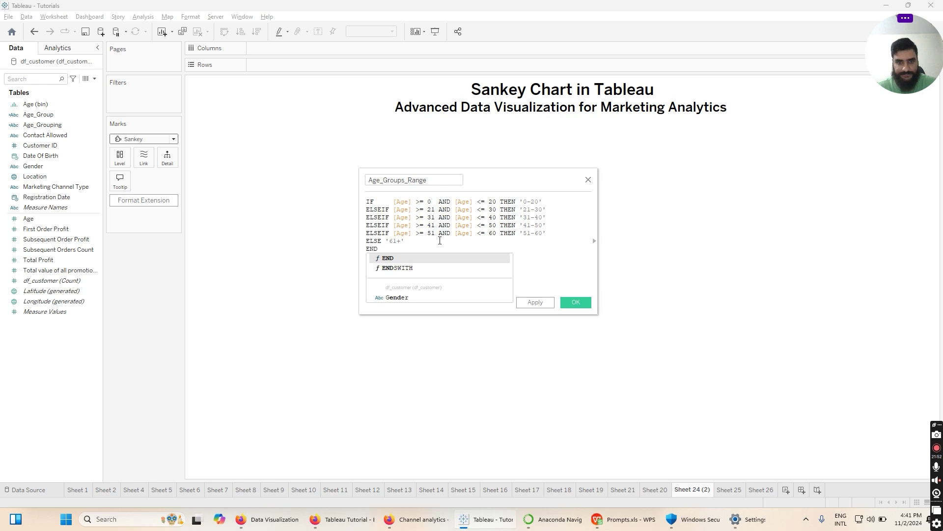
{"action": "left_click", "coordinate": [439, 243]}
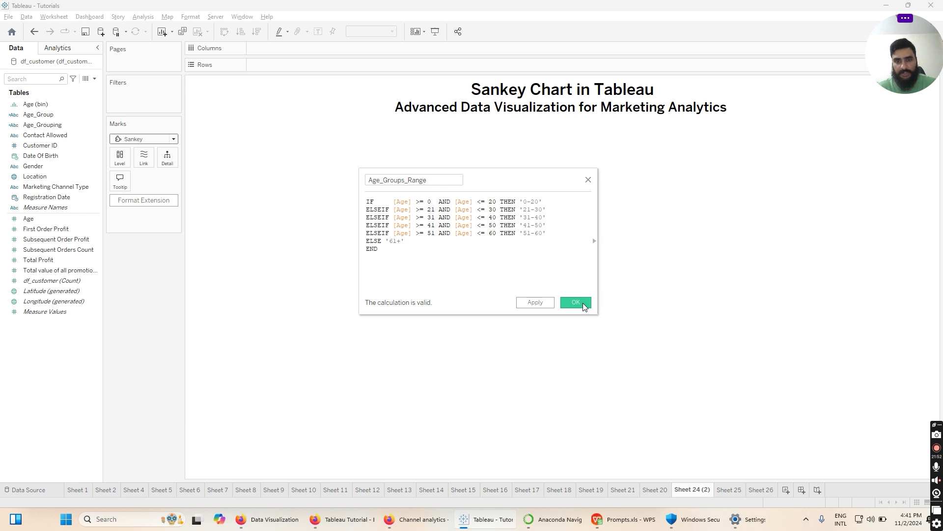
{"action": "left_click", "coordinate": [580, 301]}
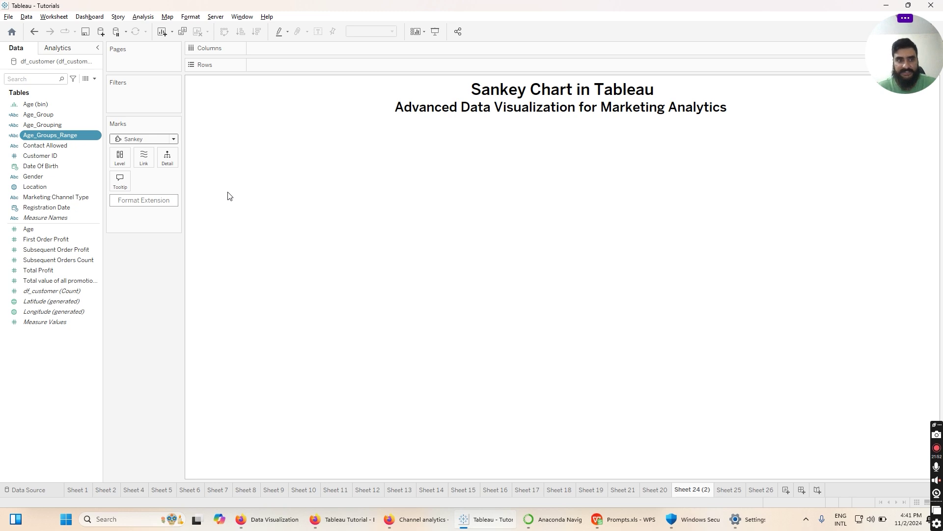
Search the viz extensions for "sankey" and open the details of the Sankey extension by Tableau
{"action": "left_click", "coordinate": [174, 139]}
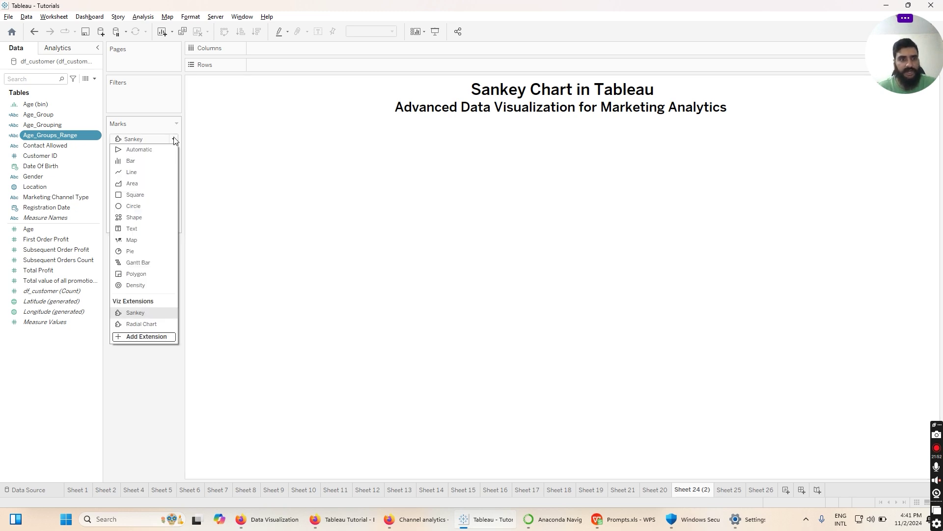
{"action": "left_click", "coordinate": [148, 336]}
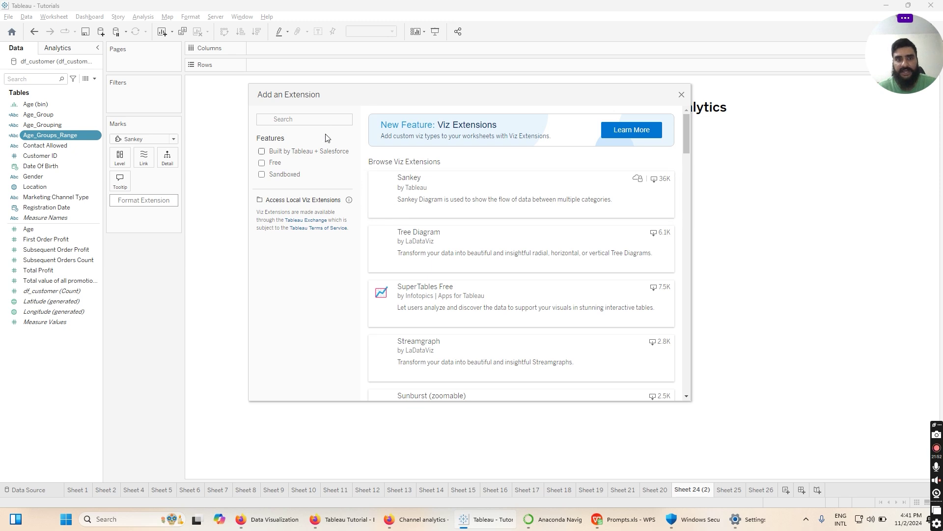
{"action": "left_click", "coordinate": [321, 120]}
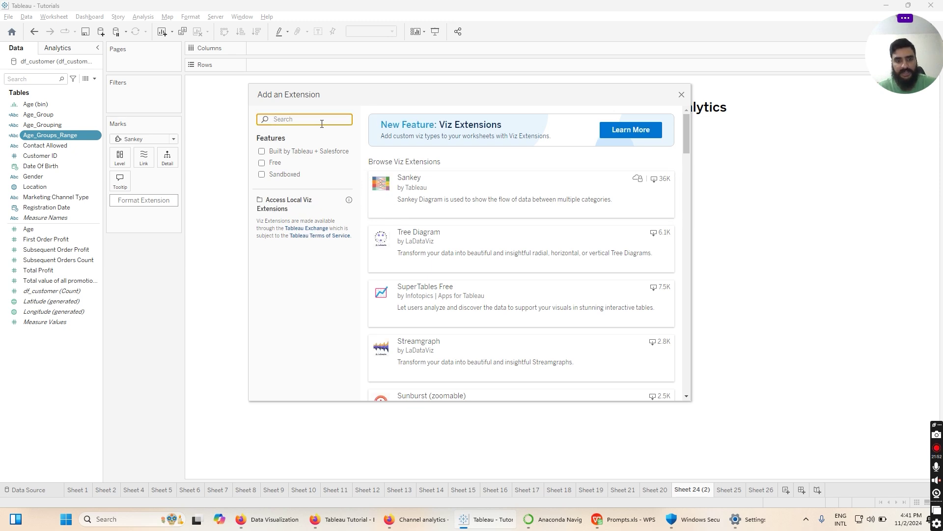
{"action": "type", "text": "sankey"}
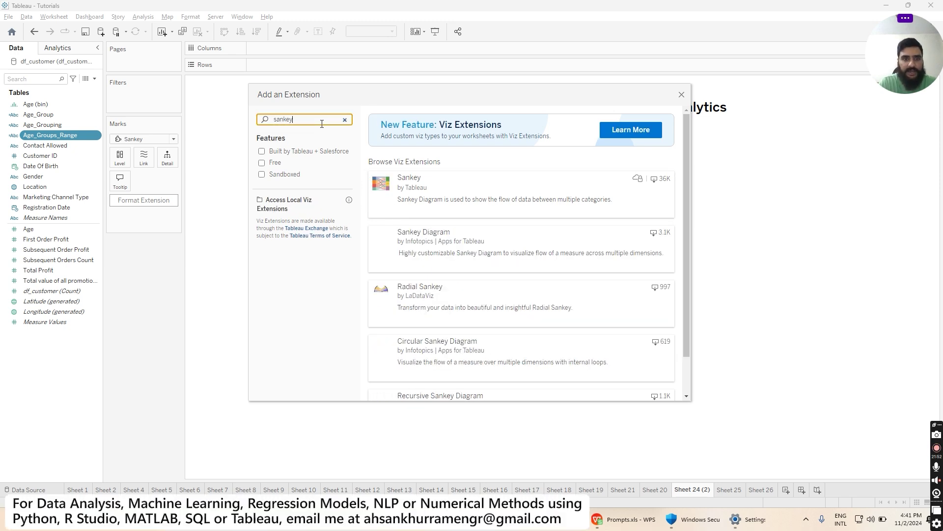
{"action": "left_click", "coordinate": [545, 199]}
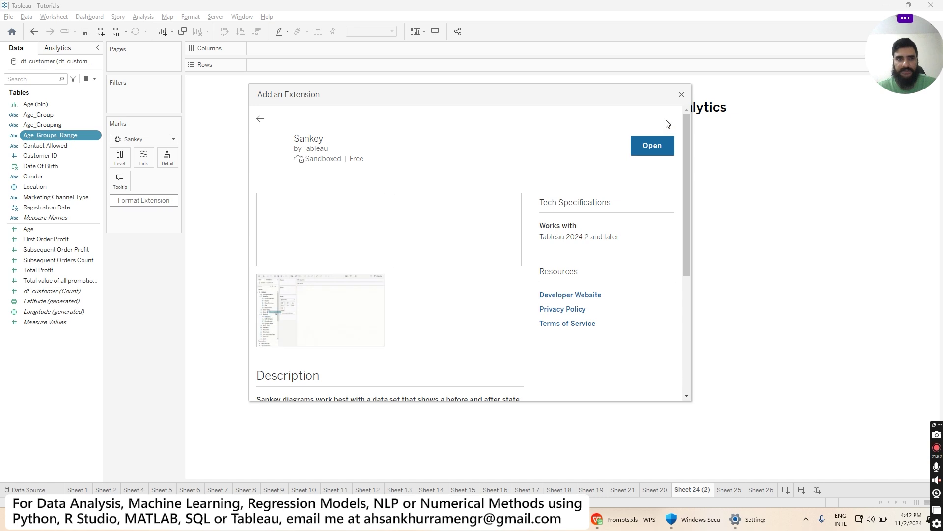
Close the extension details and add Marketing Channel Type, followed by Age_Groups_Range, as the levels of the Sankey chart
{"action": "left_click", "coordinate": [681, 95]}
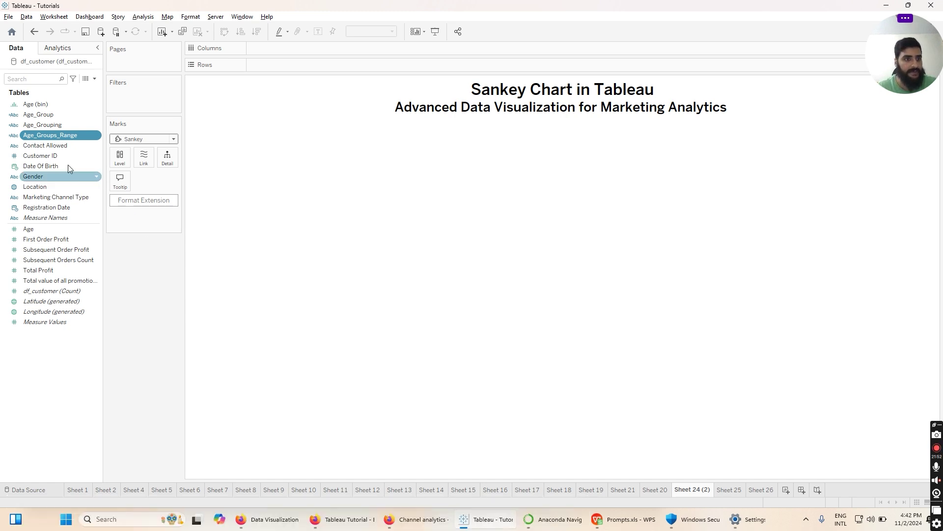
{"action": "left_click", "coordinate": [71, 202]}
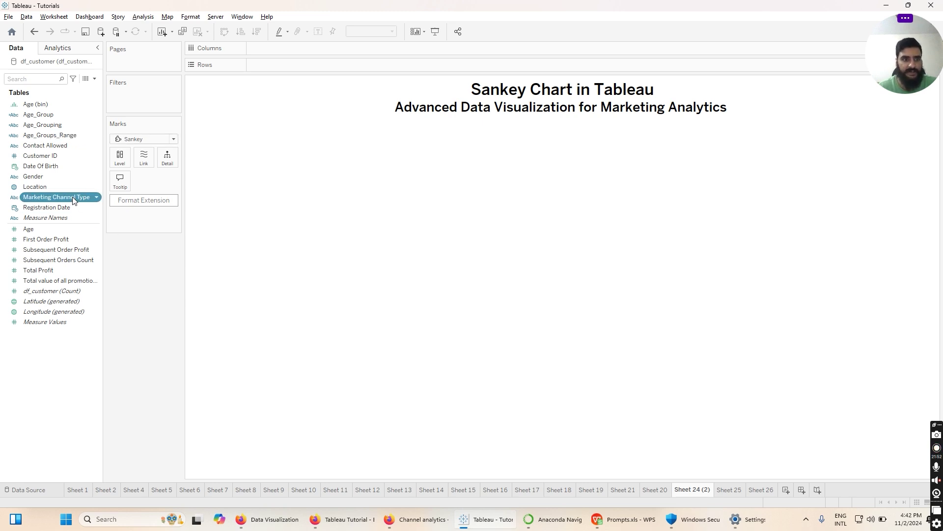
{"action": "left_click_drag", "start_coordinate": [72, 196], "coordinate": [122, 158]}
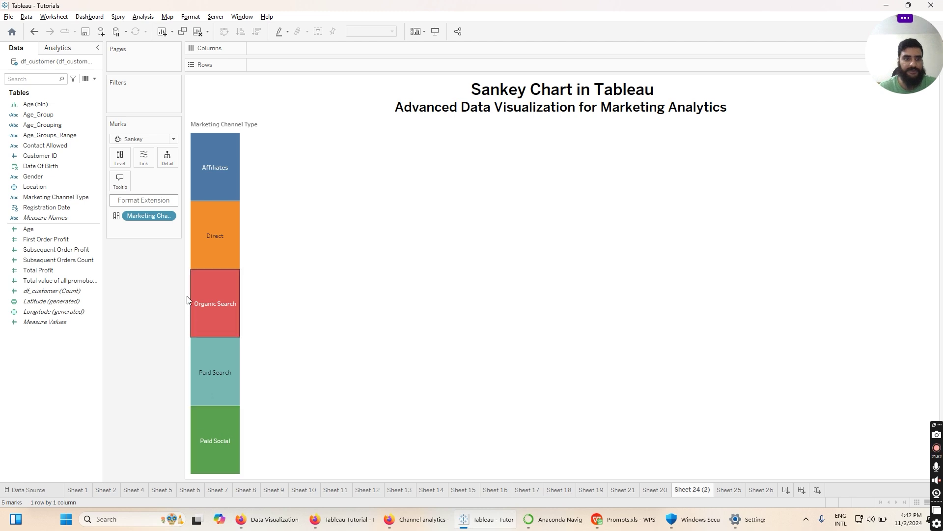
{"action": "left_click", "coordinate": [59, 137]}
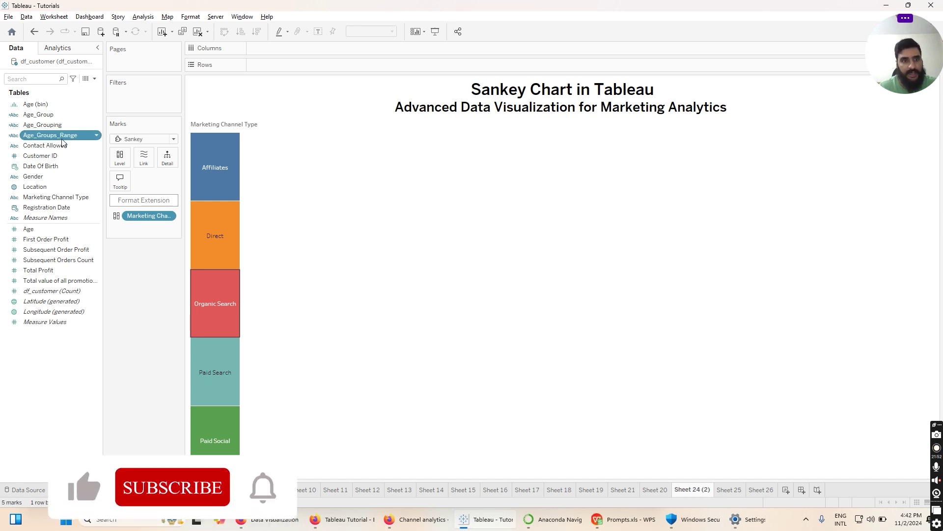
{"action": "left_click_drag", "start_coordinate": [63, 143], "coordinate": [120, 160]}
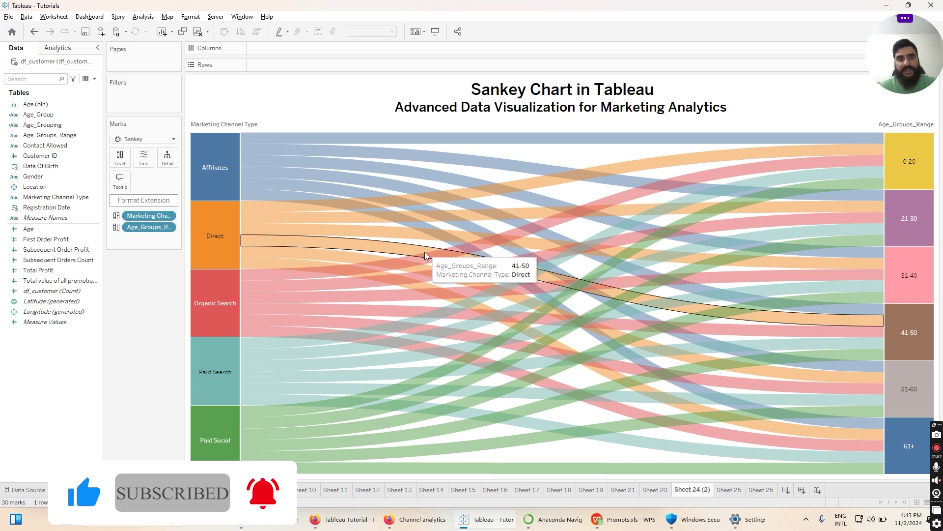
{"action": "mouse_move", "coordinate": [516, 216]}
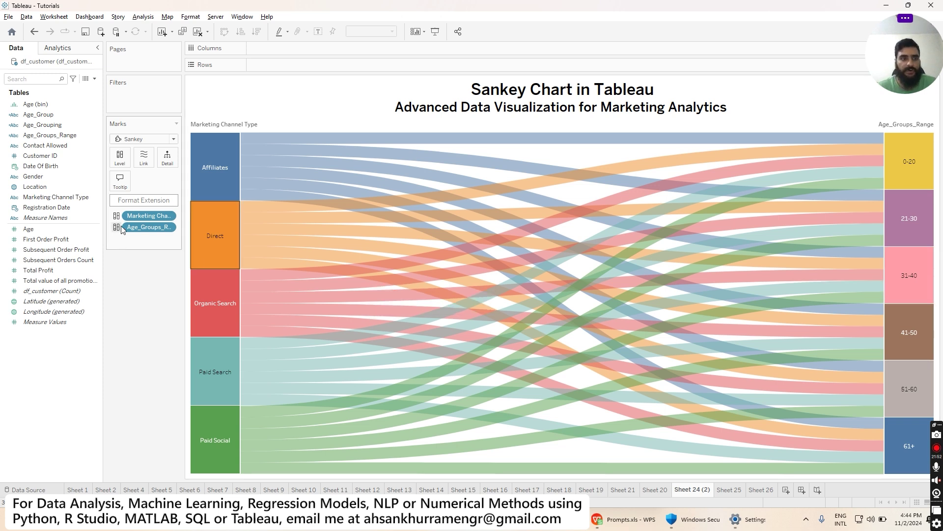
Add Marketing Channel Type to the marks again, convert it to a Count measure and assign it to the Sankey's Link
{"action": "left_click", "coordinate": [61, 197]}
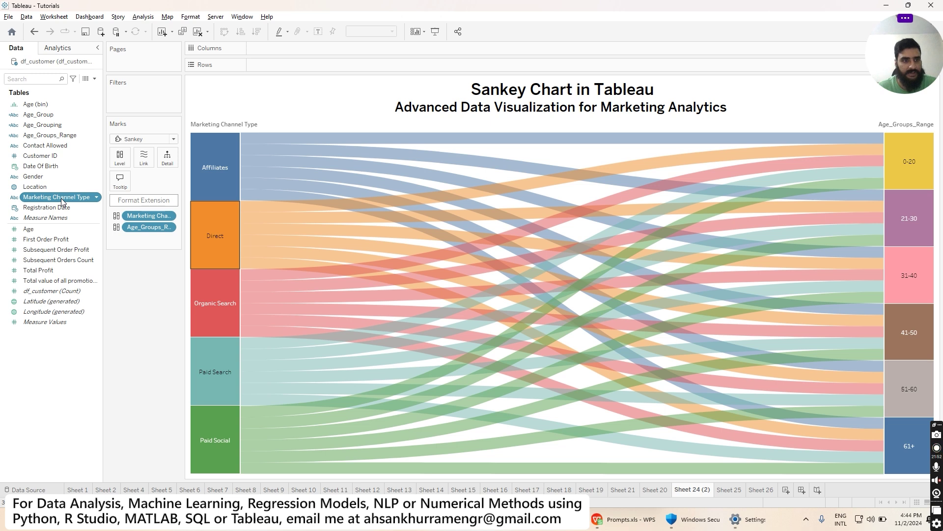
{"action": "left_click", "coordinate": [61, 197]}
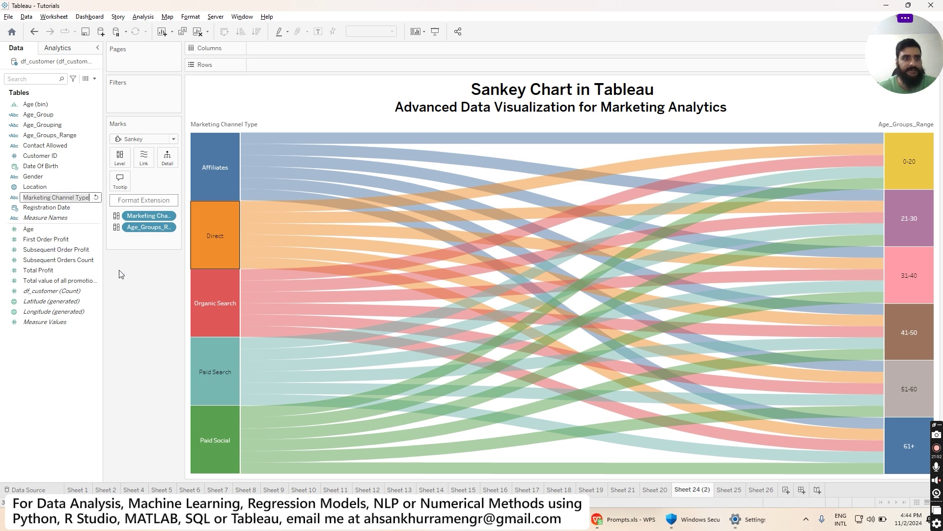
{"action": "key", "text": "Return"}
{"action": "left_click_drag", "start_coordinate": [73, 203], "coordinate": [163, 160]}
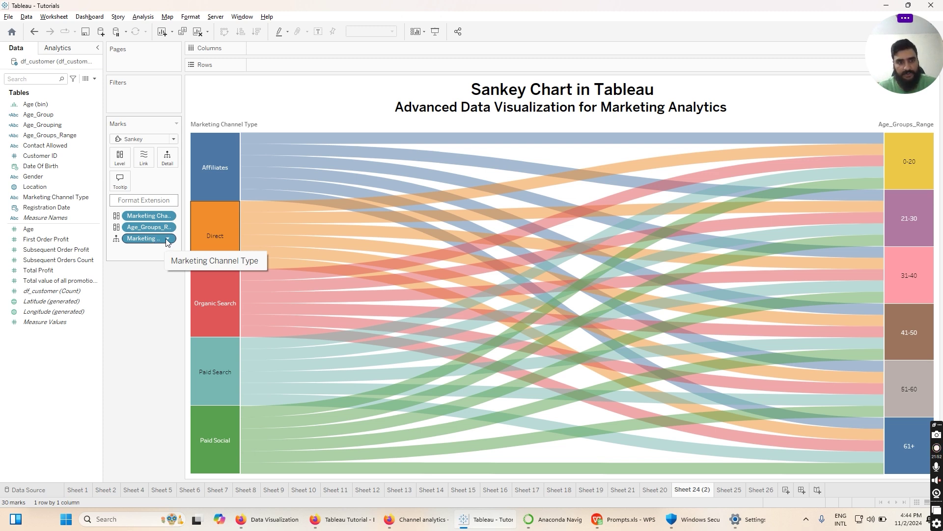
{"action": "left_click", "coordinate": [167, 239]}
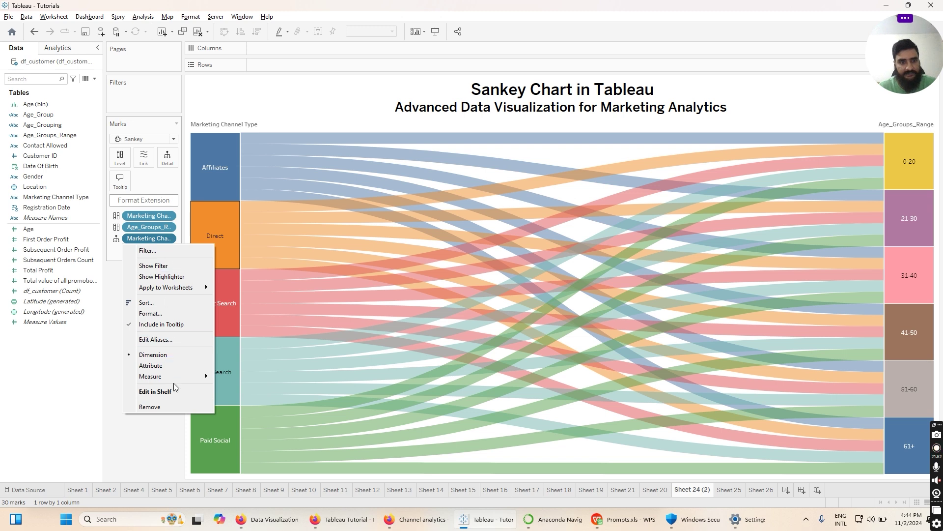
{"action": "mouse_move", "coordinate": [176, 377]}
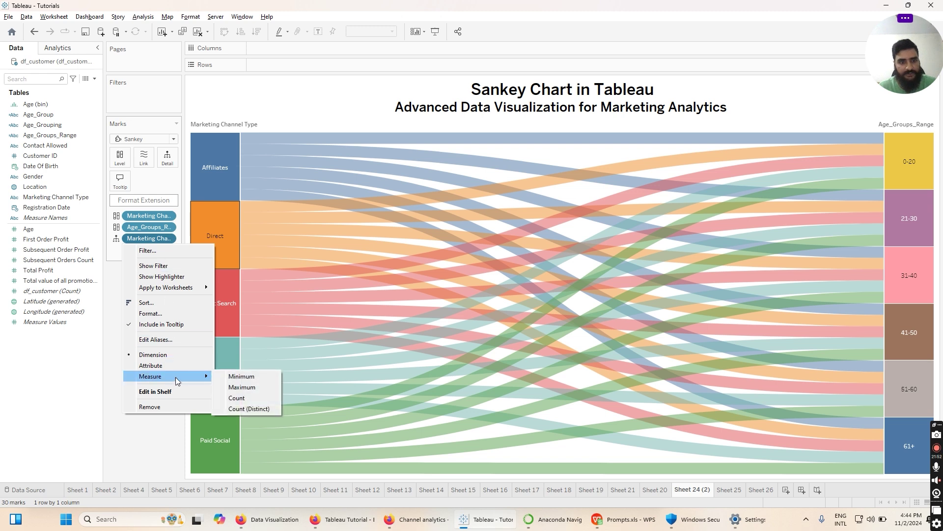
{"action": "left_click", "coordinate": [240, 399]}
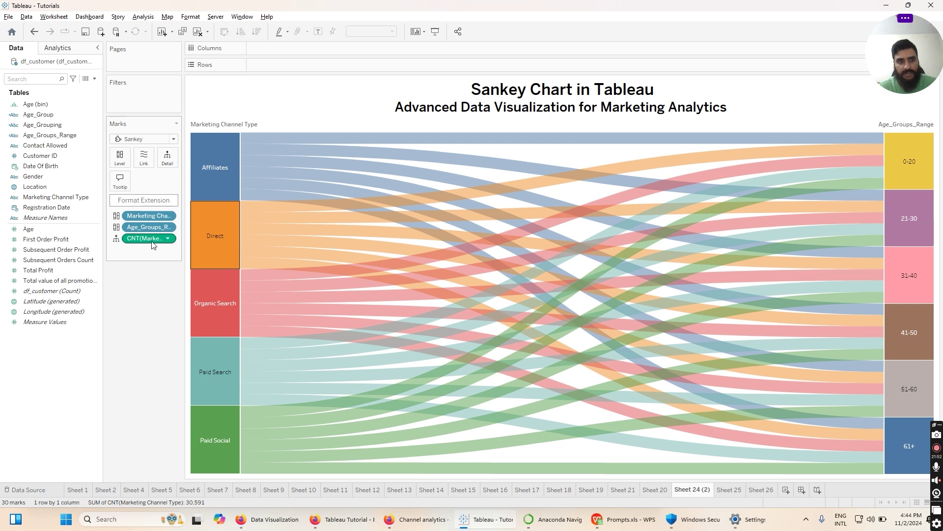
{"action": "left_click_drag", "start_coordinate": [151, 242], "coordinate": [146, 161]}
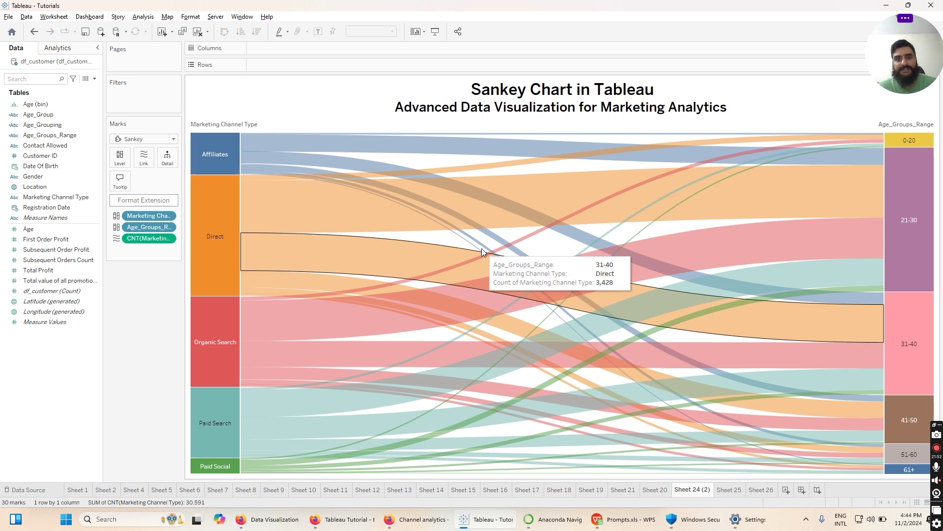
{"action": "mouse_move", "coordinate": [424, 224]}
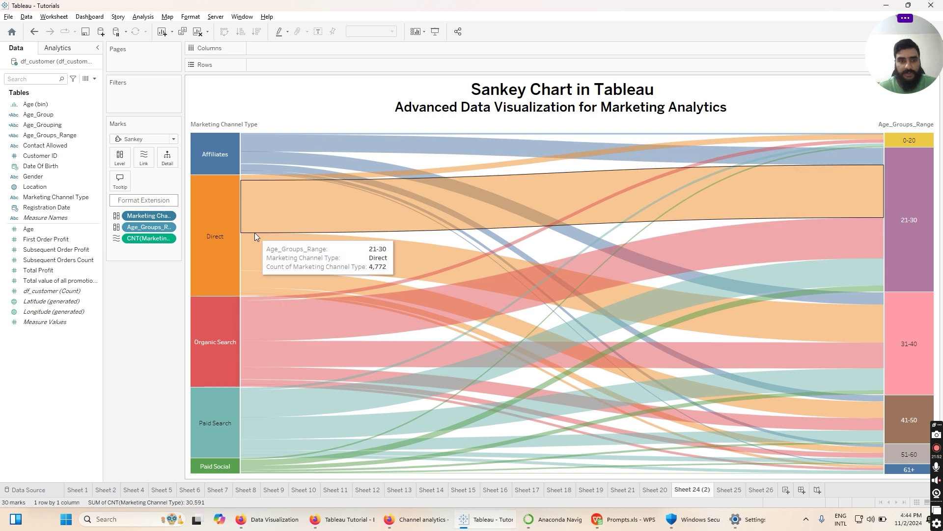
{"action": "left_click", "coordinate": [169, 216]}
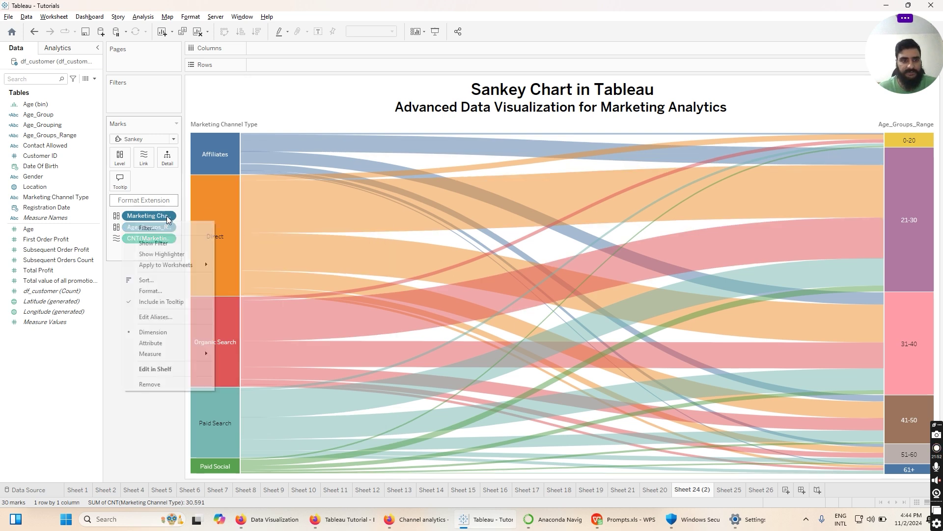
{"action": "left_click", "coordinate": [174, 282]}
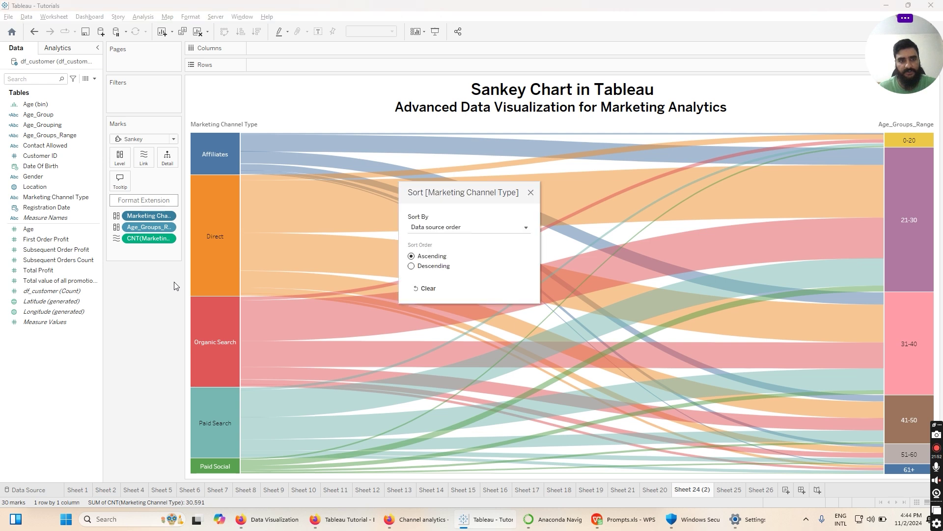
{"action": "left_click", "coordinate": [535, 195]}
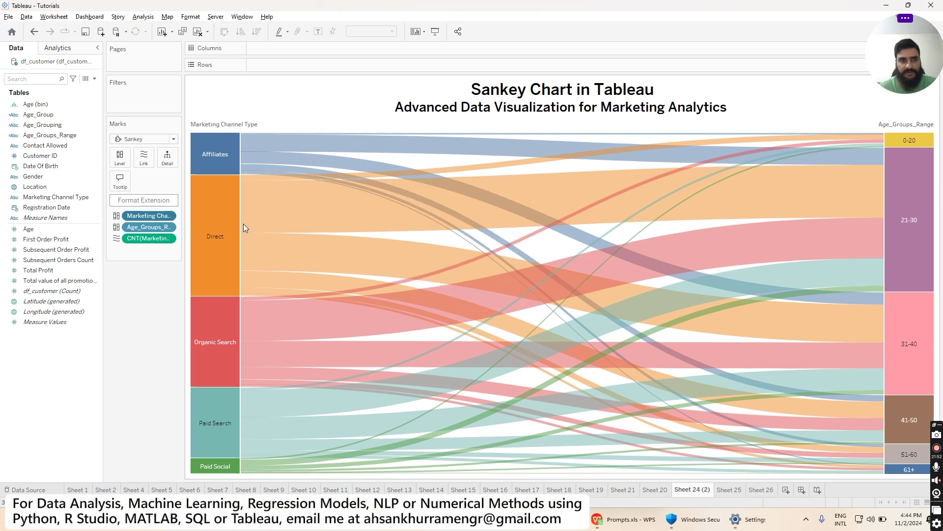
Sort the Marketing Channel Type level by Field, in ascending order of the Count of Marketing Channel Type
{"action": "left_click", "coordinate": [171, 216]}
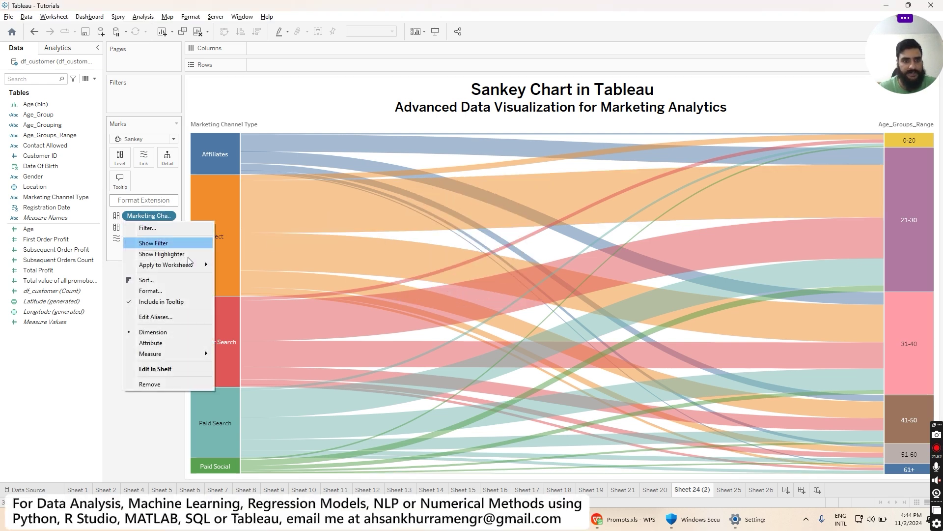
{"action": "left_click", "coordinate": [180, 282]}
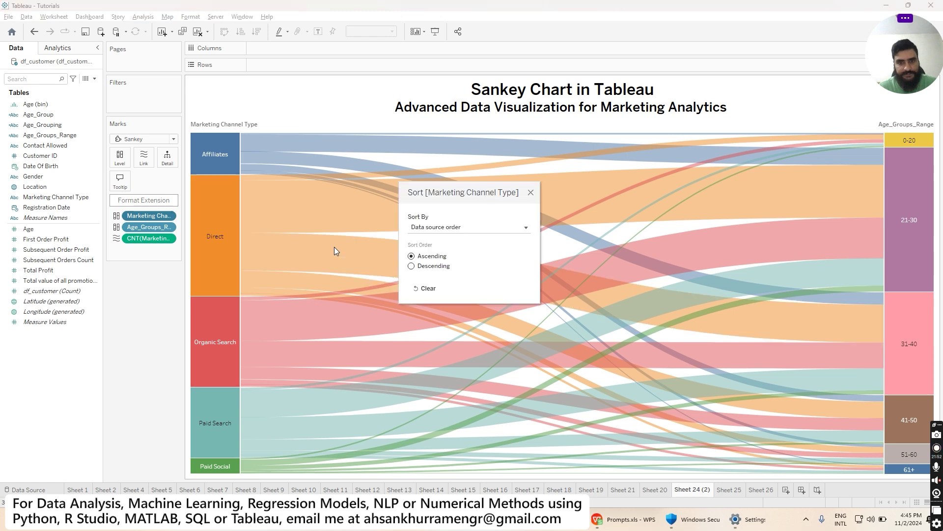
{"action": "left_click", "coordinate": [527, 228]}
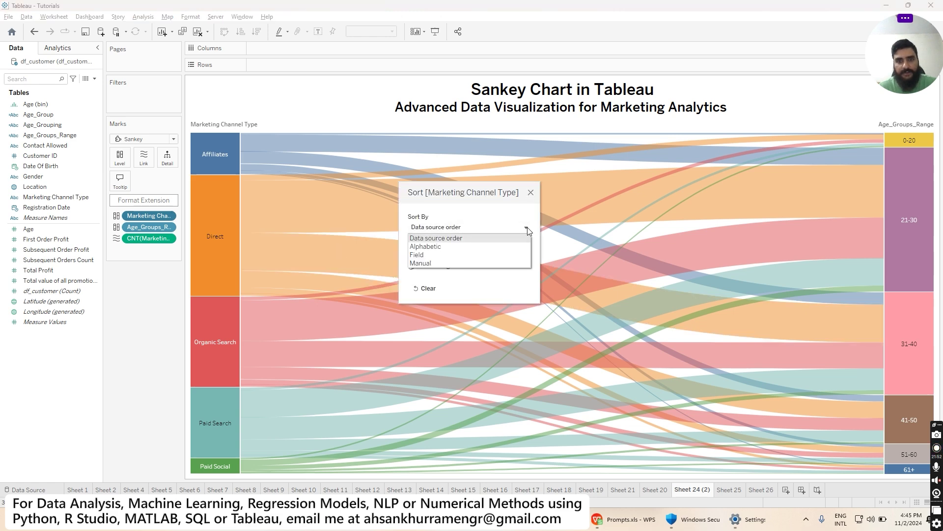
{"action": "left_click", "coordinate": [497, 254]}
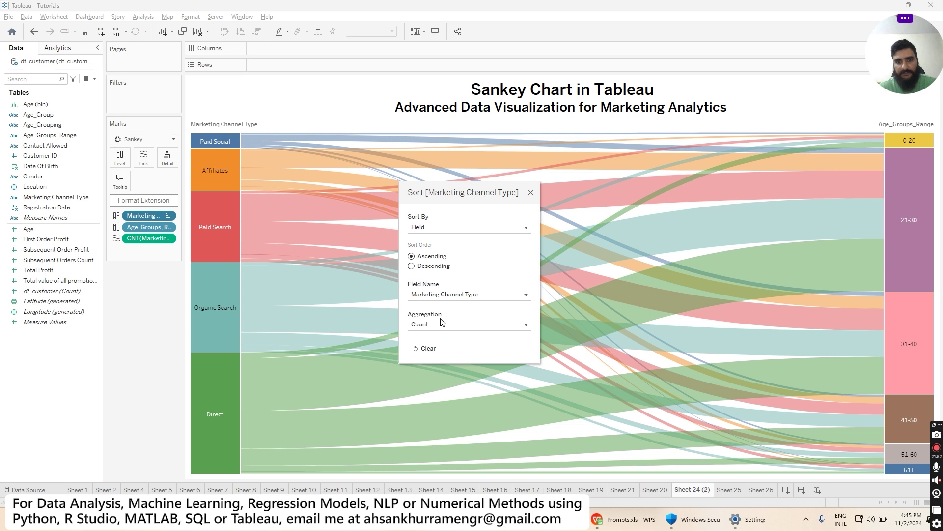
{"action": "left_click", "coordinate": [530, 192]}
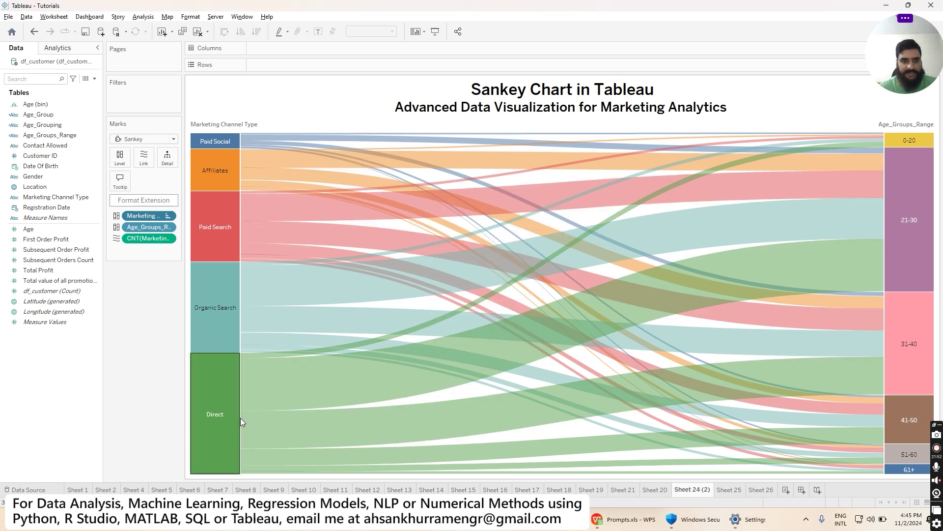
{"action": "mouse_move", "coordinate": [330, 390]}
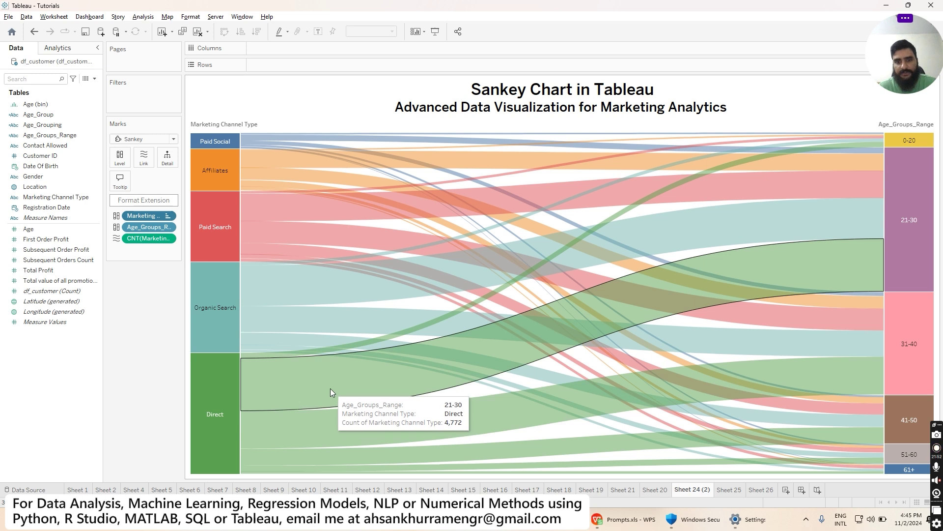